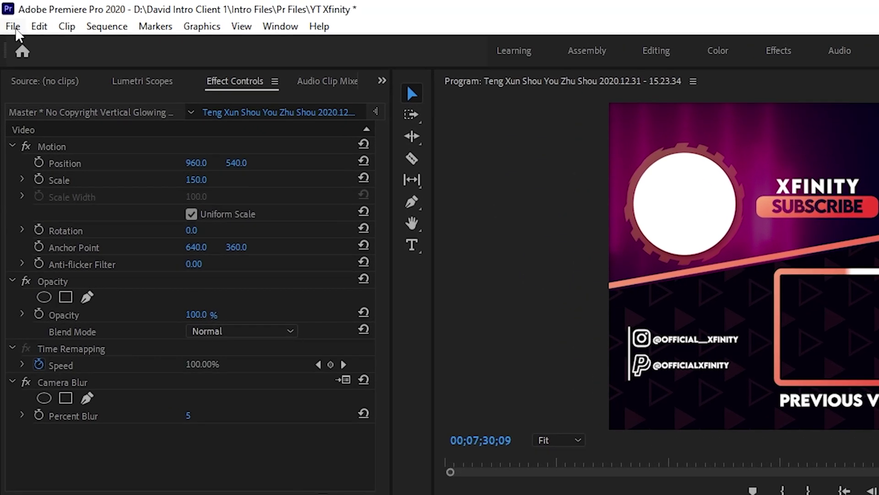
Open Project Manager from the File menu to collect the project to a new location
left_click(16, 28)
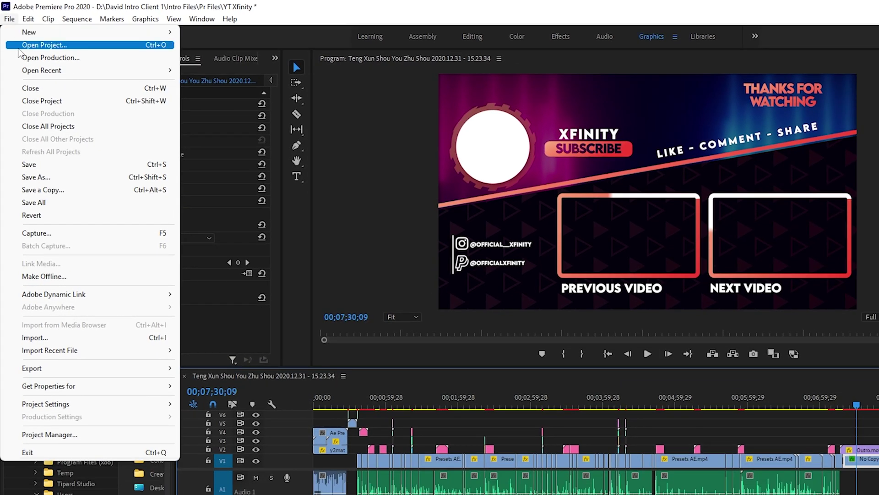
left_click(88, 435)
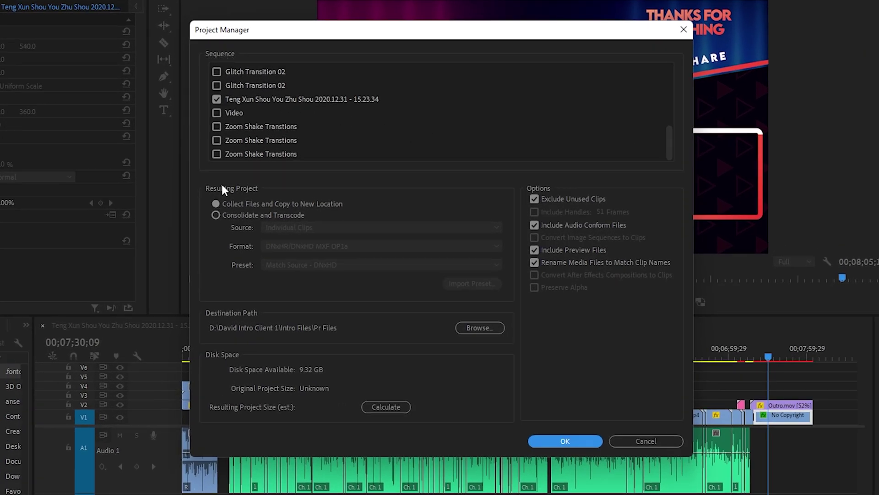
Tick the 3D Spin Transition, both Adj and both Adjustment sequences
scroll(237, 73, "up", 10)
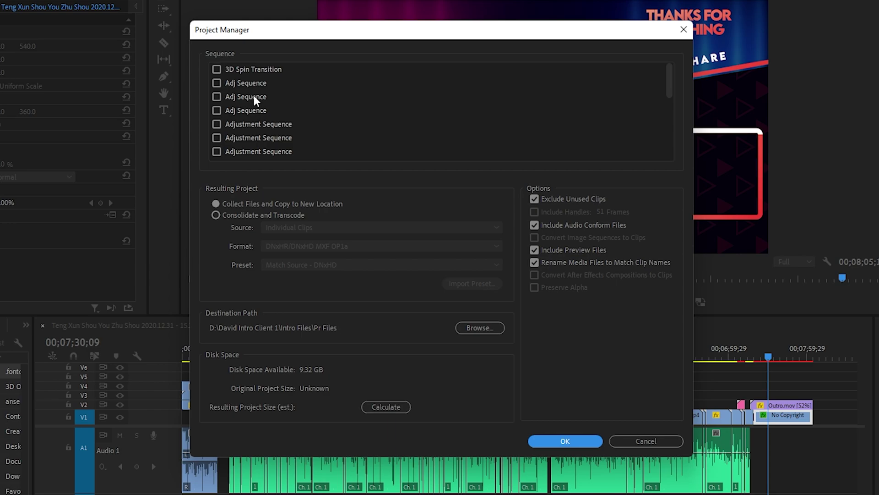
scroll(254, 95, "down", 8)
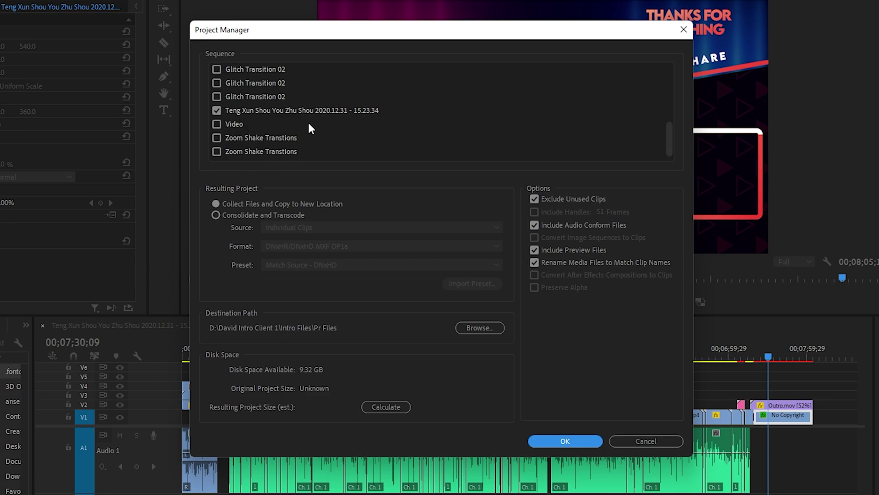
scroll(264, 129, "down", 1)
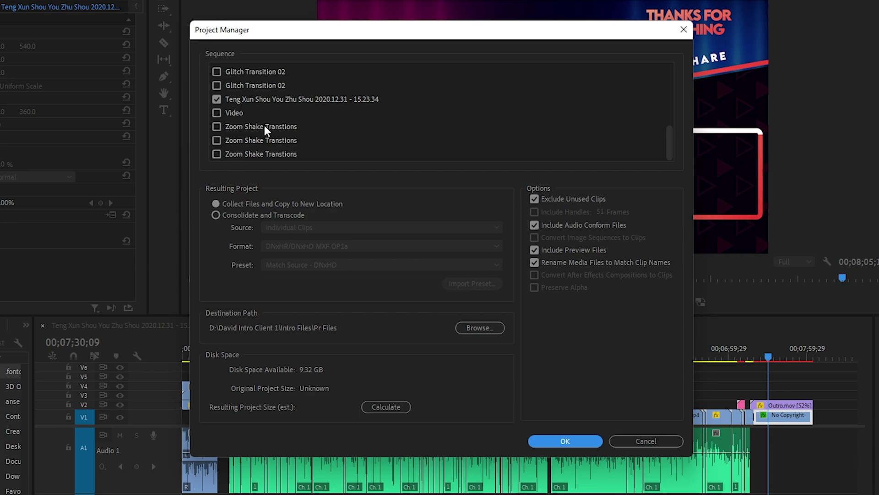
scroll(265, 127, "up", 10)
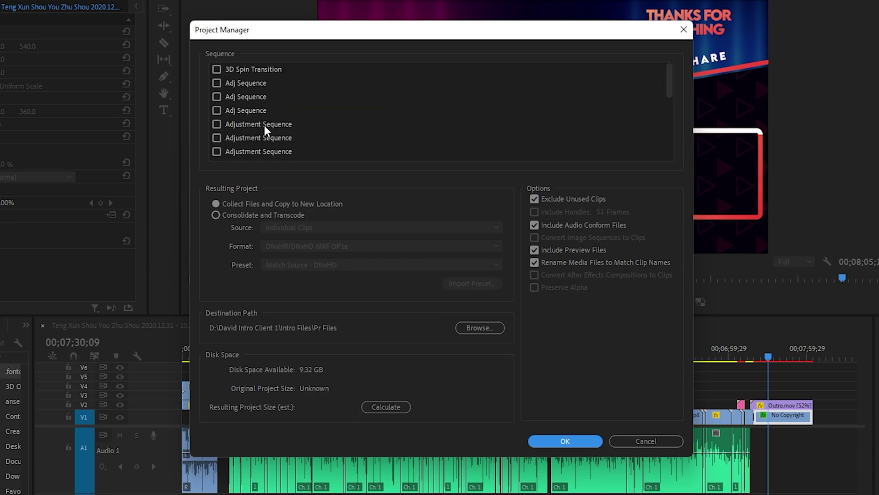
left_click(221, 67)
left_click(217, 84)
left_click(217, 97)
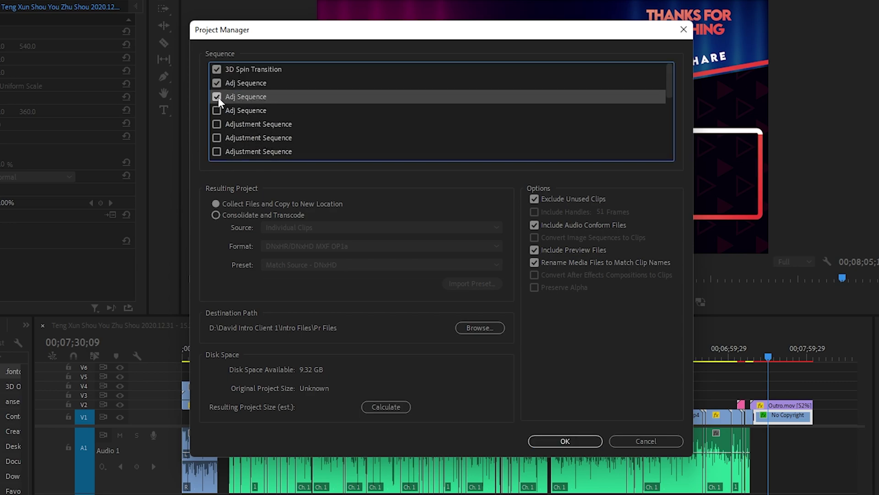
left_click(216, 124)
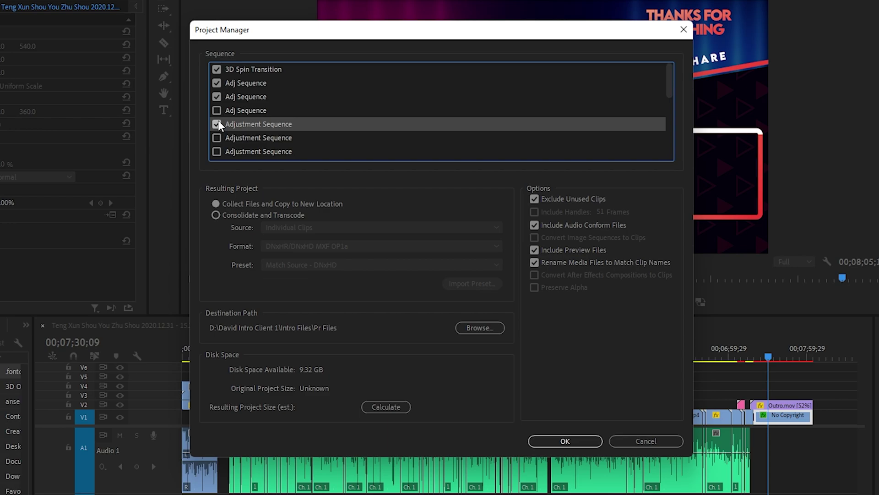
left_click(217, 138)
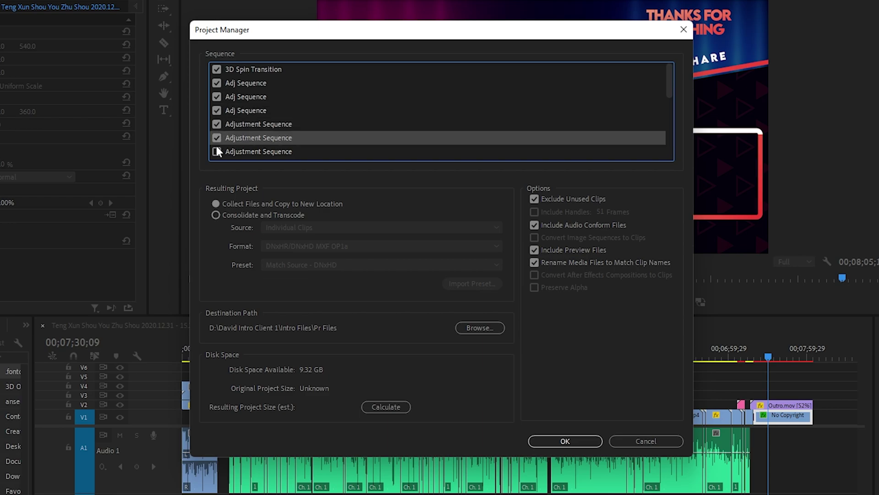
Tick the three remaining Zoom Shake Transtions sequences
scroll(215, 96, "down", 5)
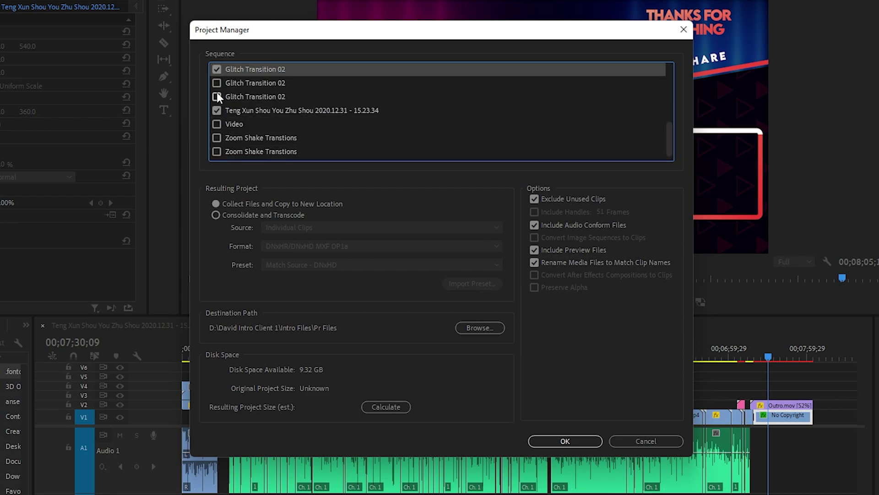
left_click(217, 138)
left_click(217, 151)
left_click(216, 154)
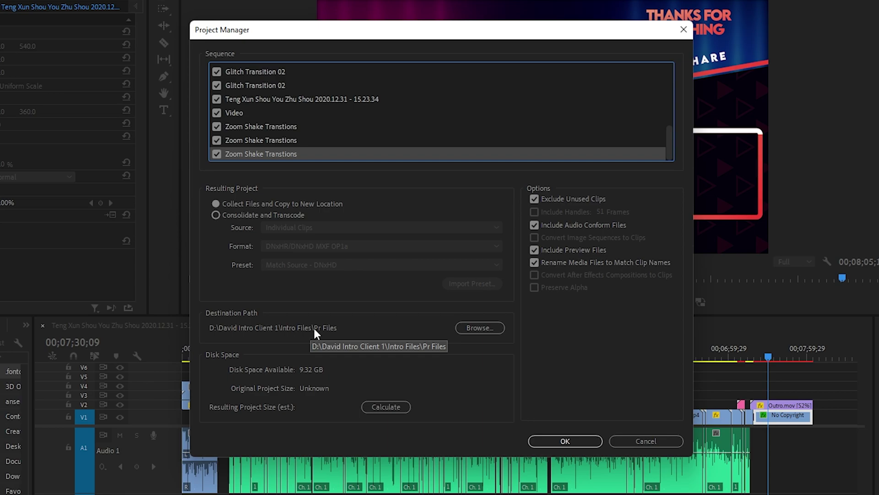
left_click(493, 329)
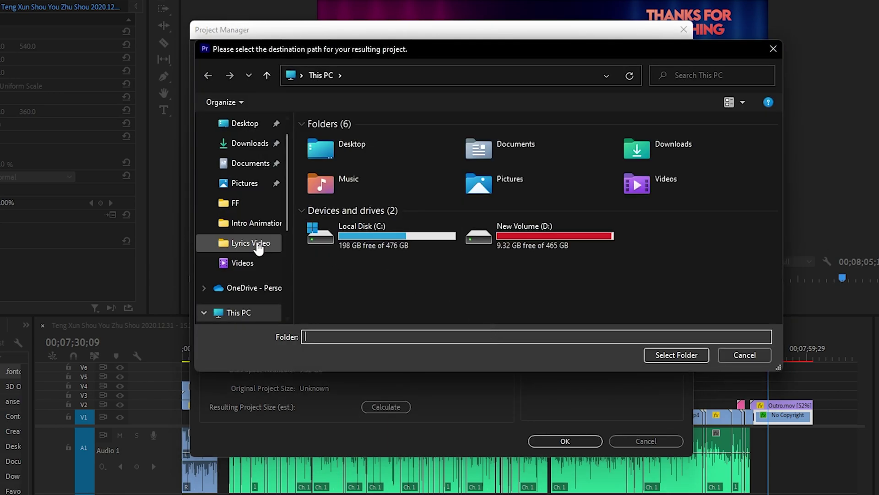
Set the collection destination to the XFINITY folder on the Desktop
scroll(210, 247, "up", 1)
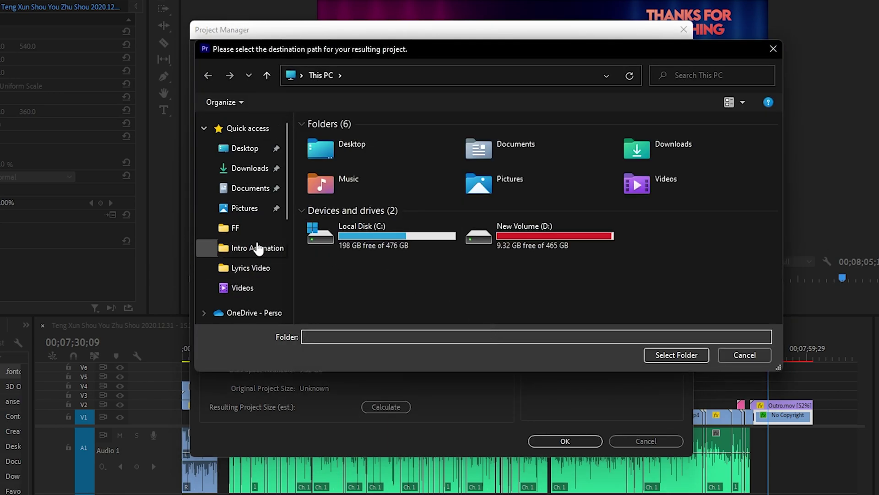
left_click(243, 152)
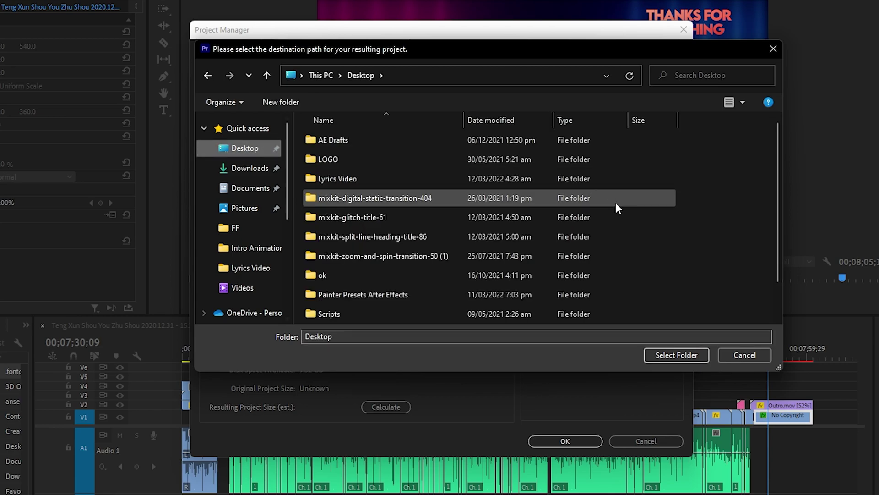
scroll(618, 216, "down", 1)
left_click(641, 297)
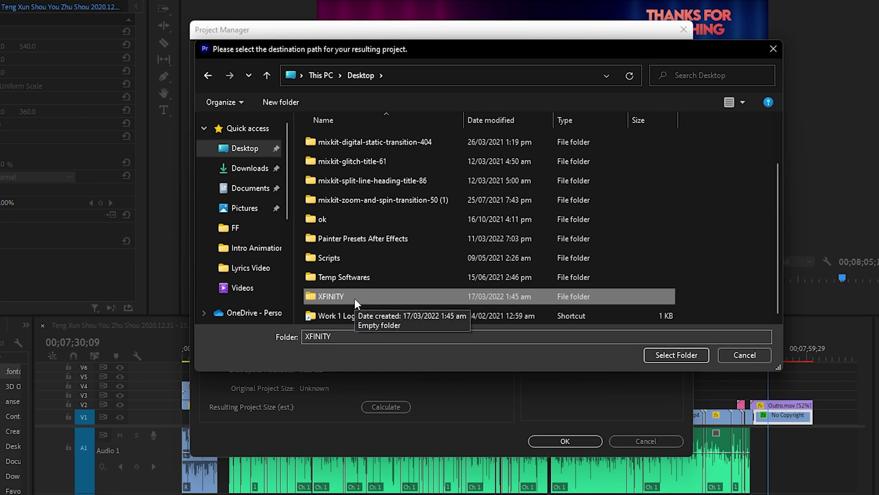
left_click(668, 353)
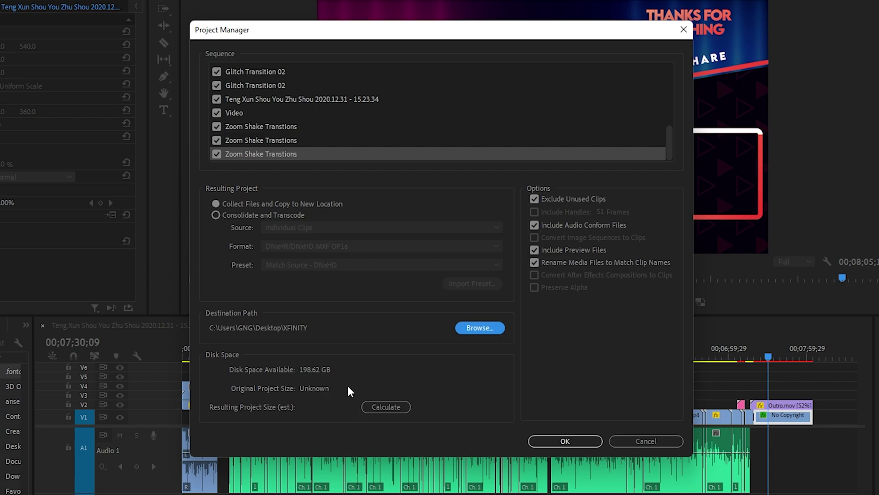
Calculate the collected size (2.89 GB of 10.50 GB) and confirm the Project Manager settings
left_click(395, 408)
left_click(394, 407)
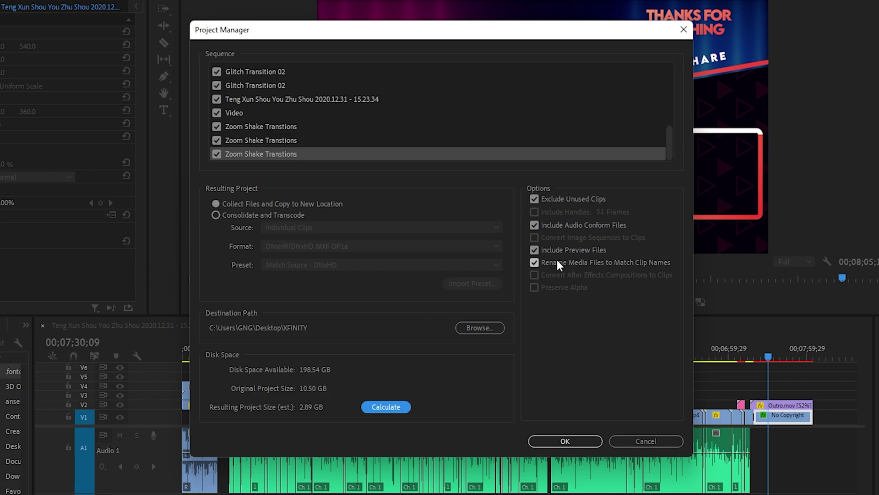
left_click(534, 199)
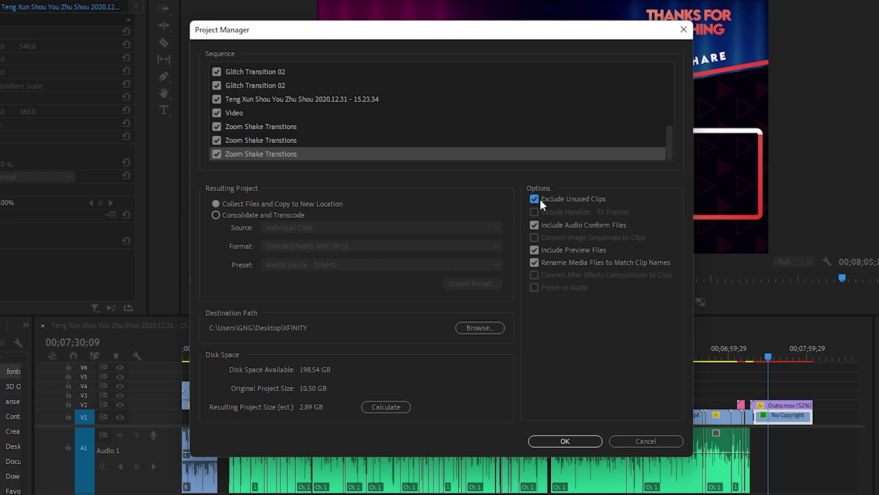
left_click(563, 442)
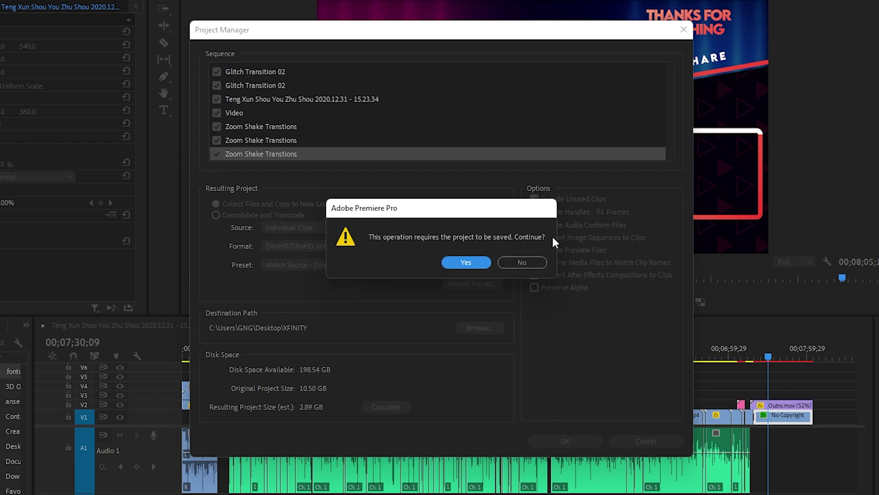
Save the project and let it copy into XFINITY
left_click(472, 263)
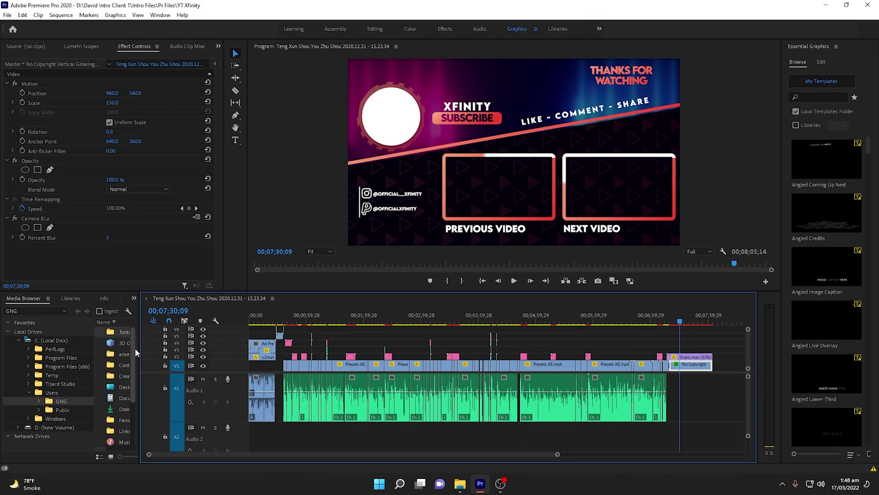
Browse into XFINITY > Copied_YT Xfinity on the desktop to view the collected files
left_click_drag(136, 350, 183, 350)
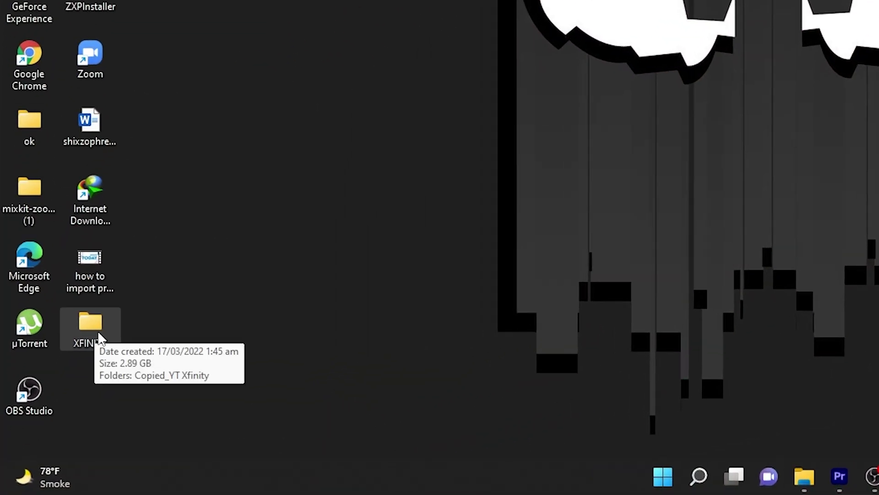
double_click(103, 327)
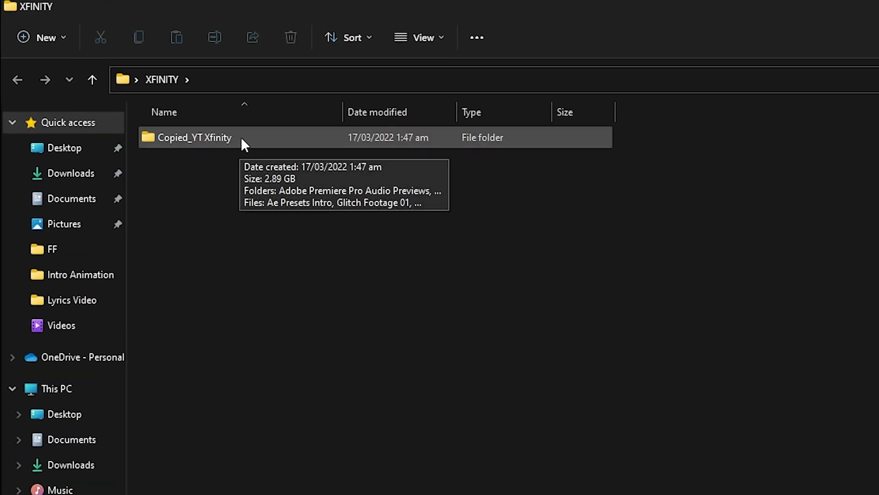
double_click(201, 138)
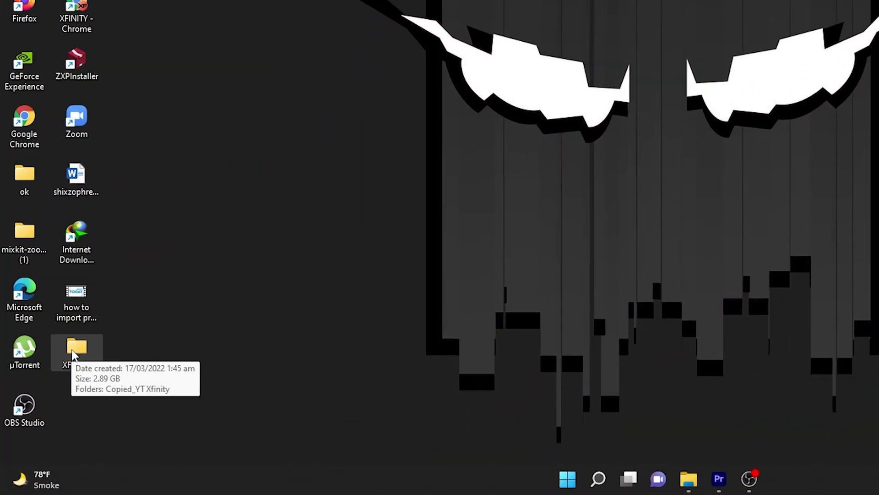
Compress the XFINITY folder into XFINITY.rar with WinRAR
right_click(64, 373)
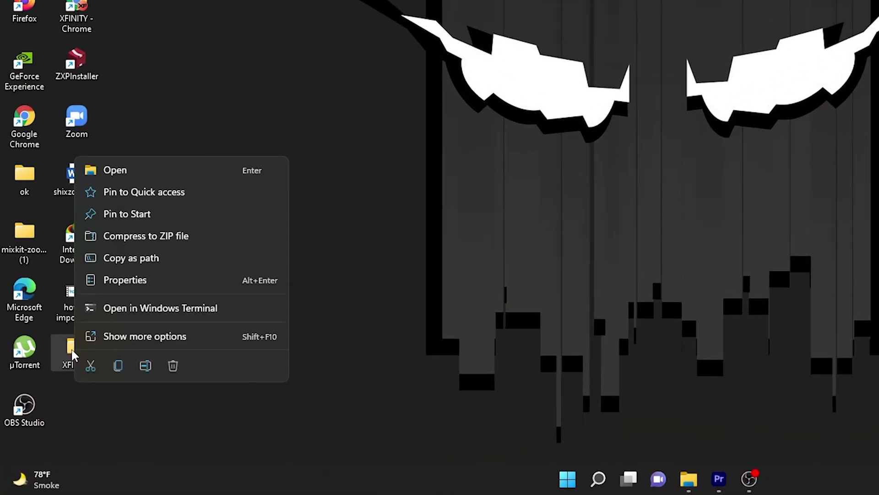
left_click(133, 339)
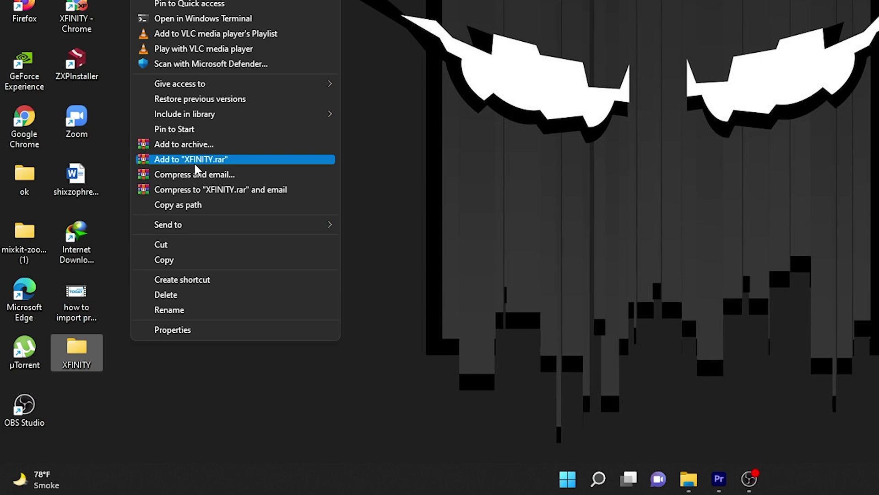
left_click(223, 169)
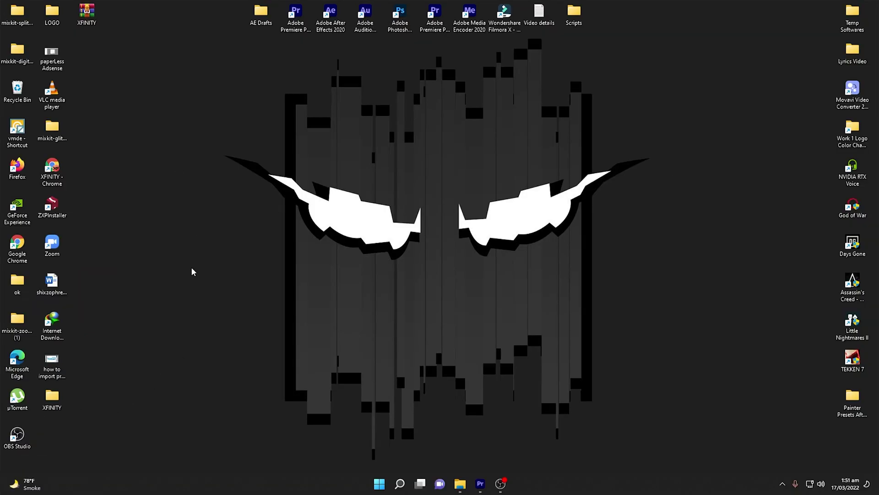
mouse_move(58, 395)
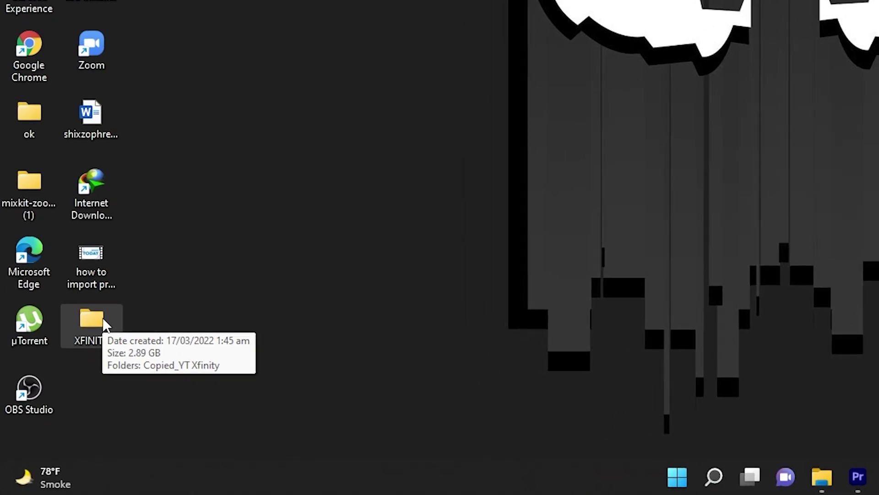
mouse_move(84, 10)
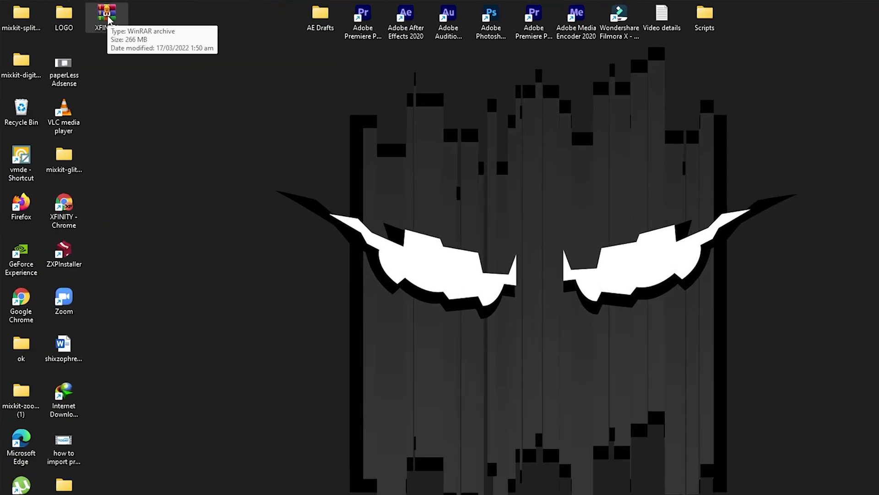